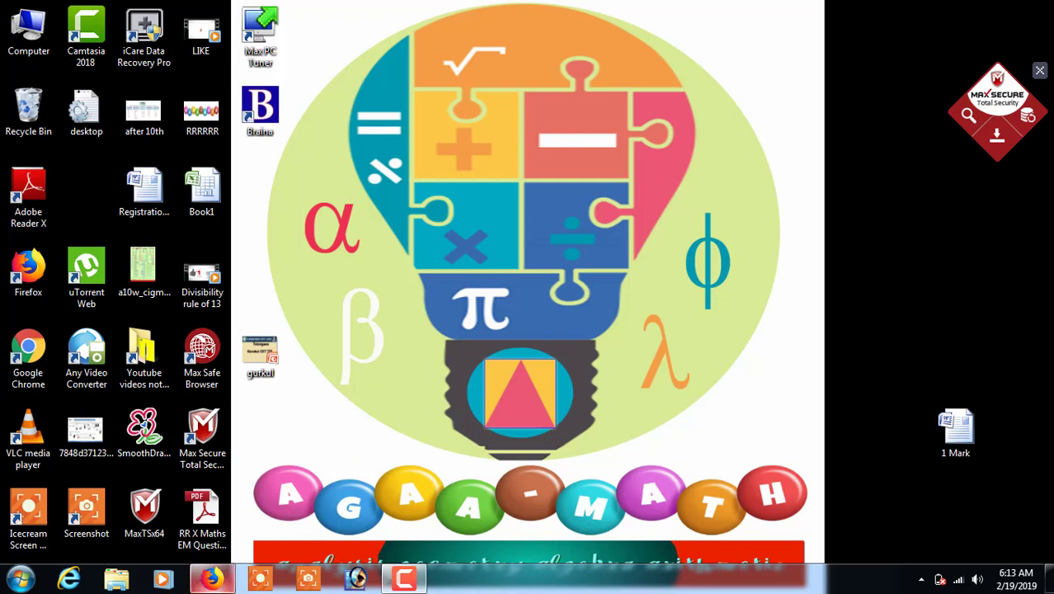
Restore the Firefox window showing the TG Gurukul (VTG) CET 2019 banner page.
left_click(212, 579)
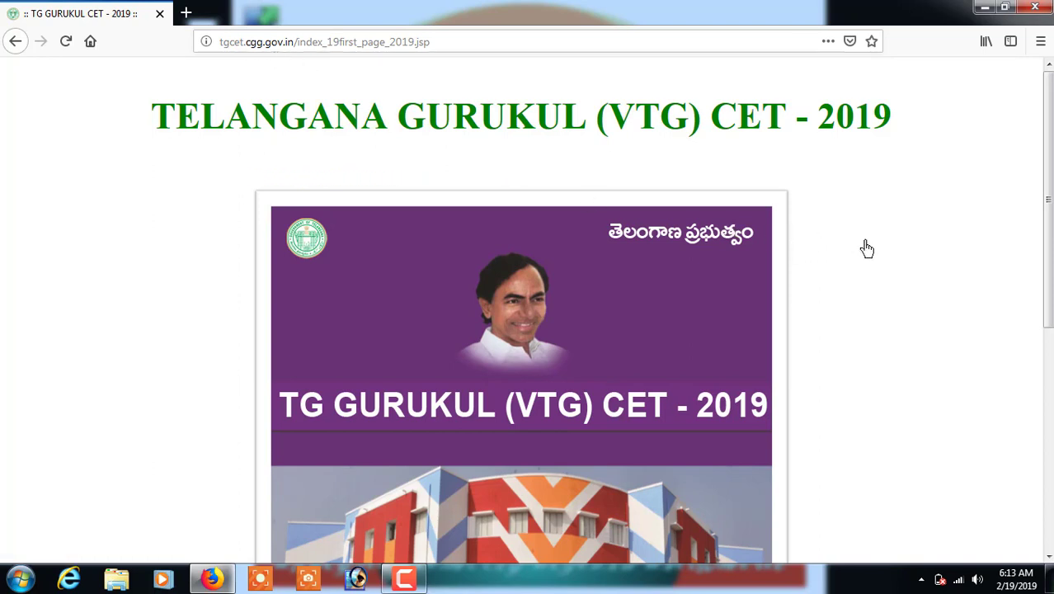
Open the TG Gurukul CET 2019 home page in a new tab from the banner image.
scroll(1049, 206, "down", 2)
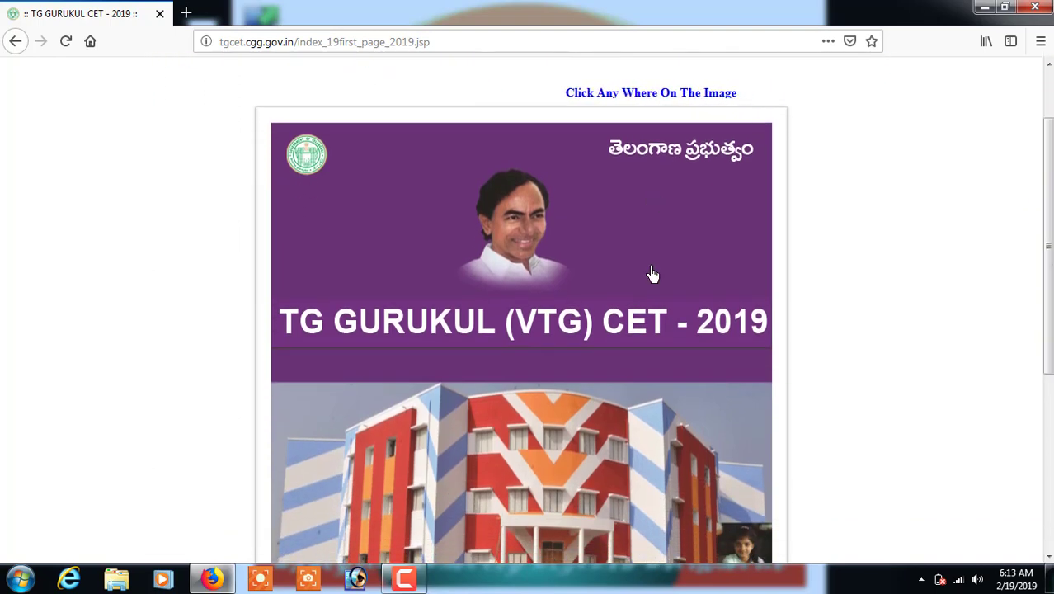
left_click(486, 431)
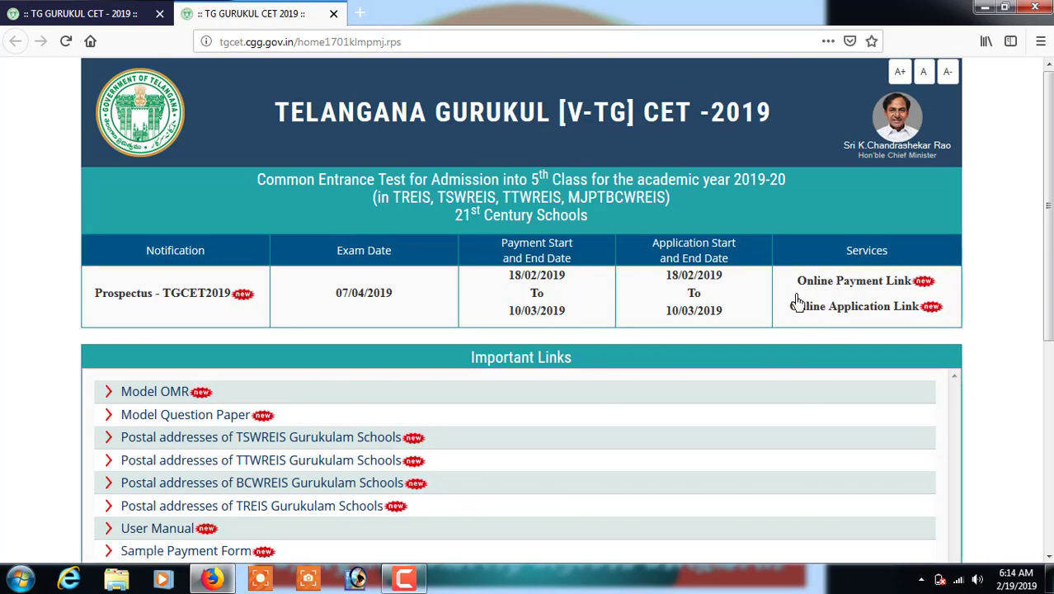
Open the Class V payment form, then view District, Community and Date of Birth options without choosing any.
left_click(848, 282)
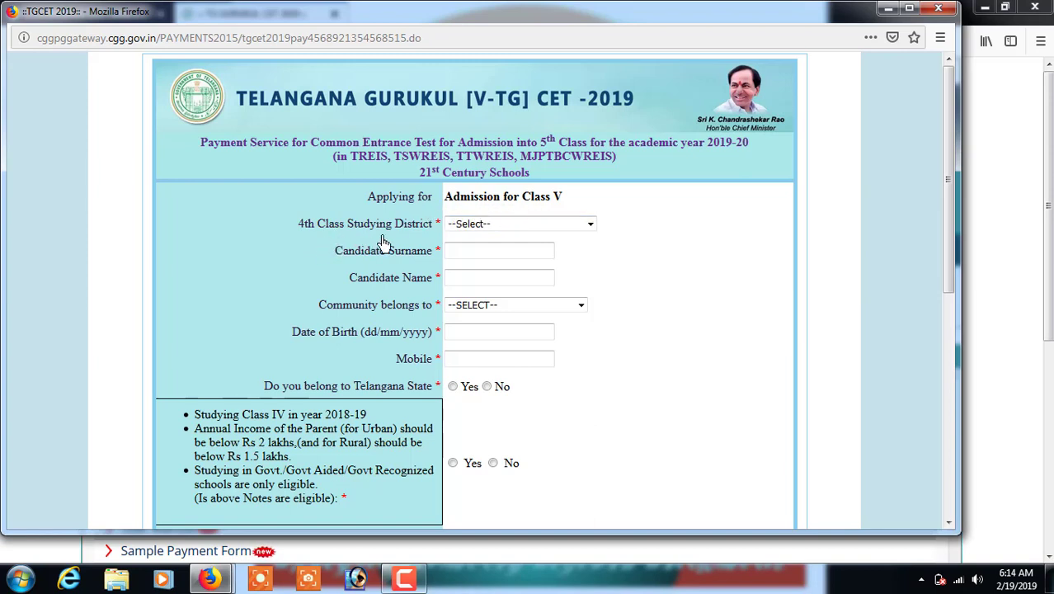
left_click(545, 227)
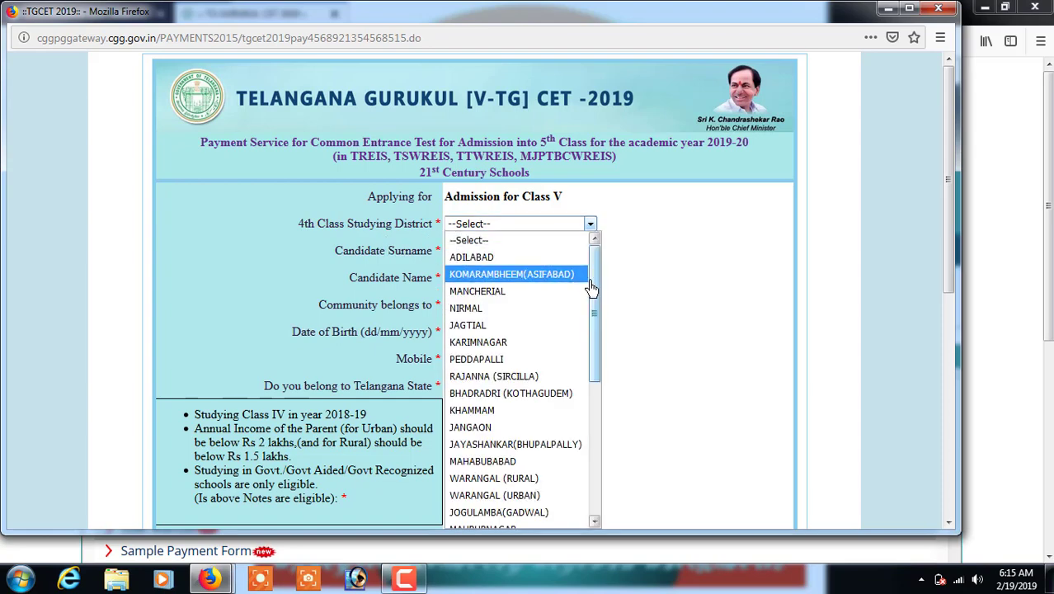
mouse_move(594, 290)
left_mouse_down()
mouse_move(594, 400)
mouse_move(595, 283)
left_mouse_up()
left_click(635, 301)
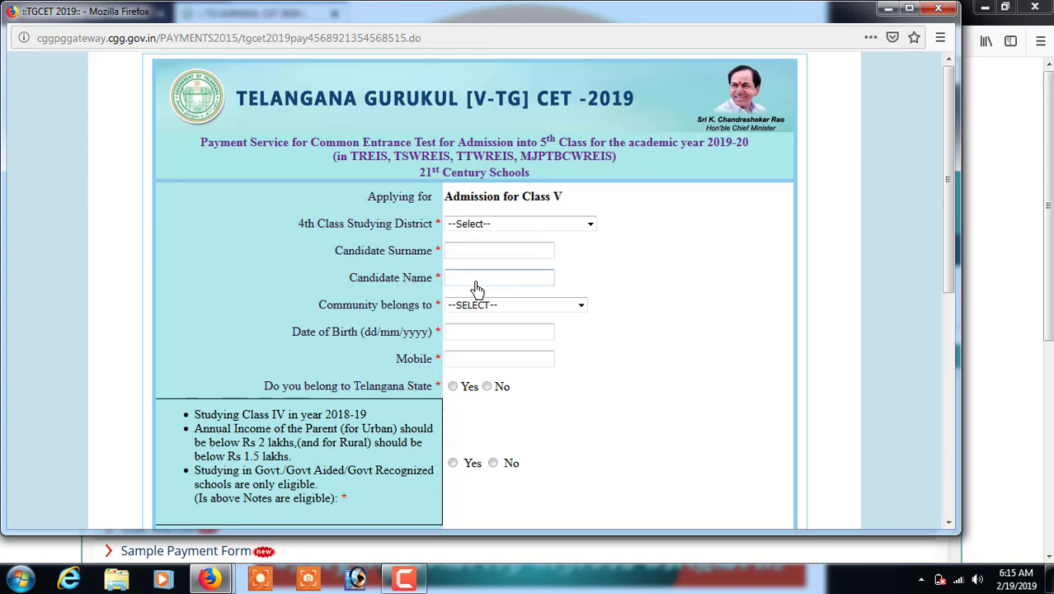
left_click(528, 315)
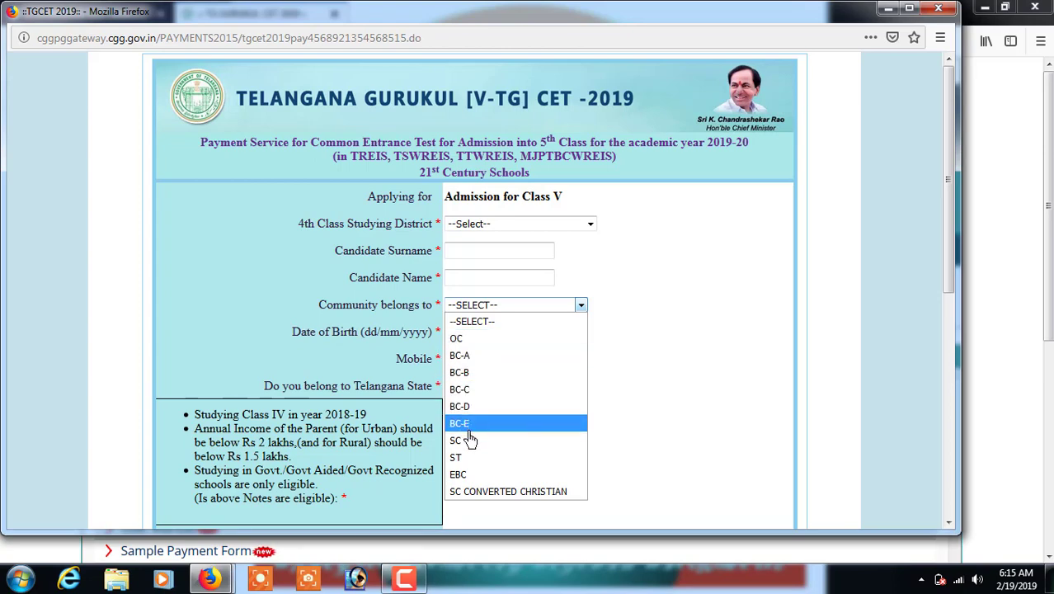
left_click(660, 410)
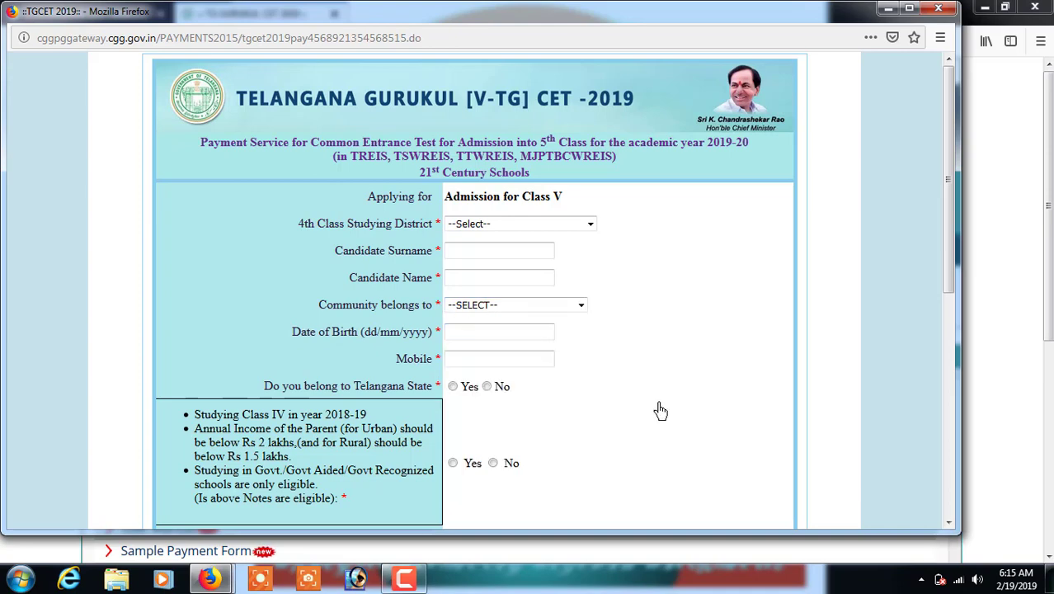
left_click(501, 341)
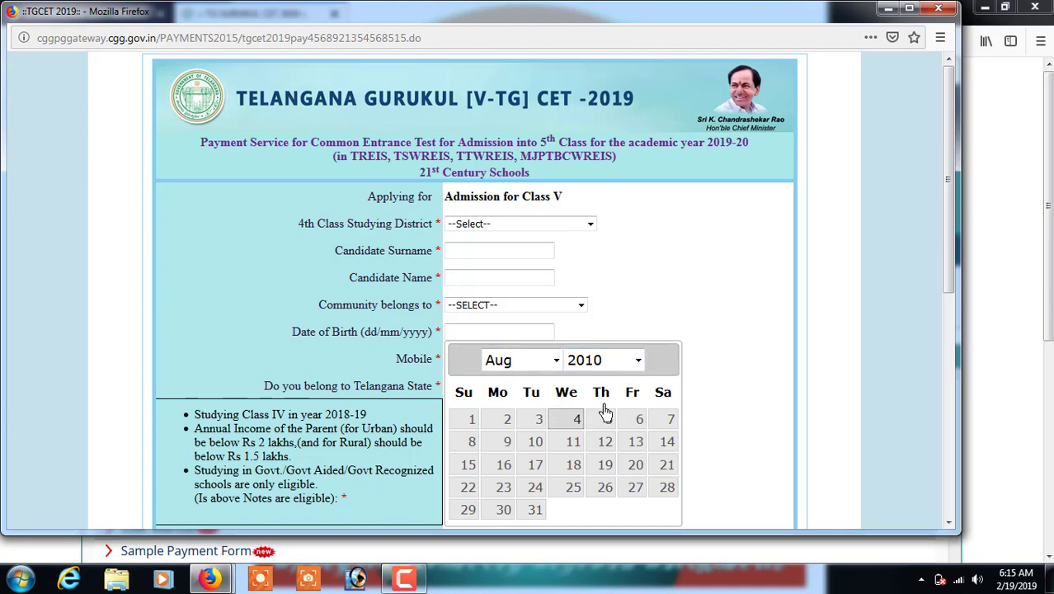
left_click(635, 247)
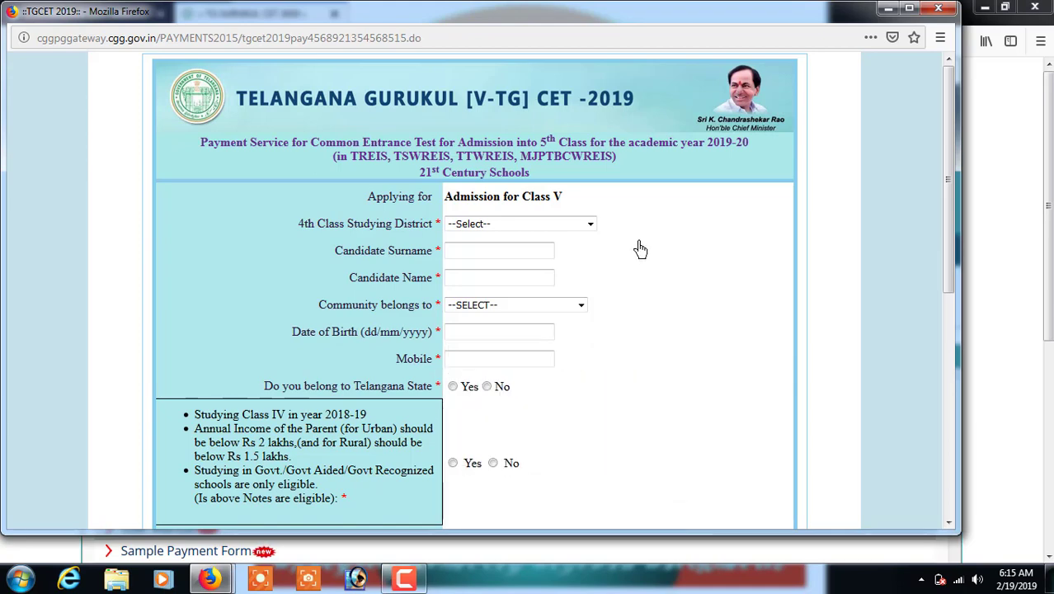
Select Yes for 'Do you belong to Telangana State' on the payment form.
left_click(453, 388)
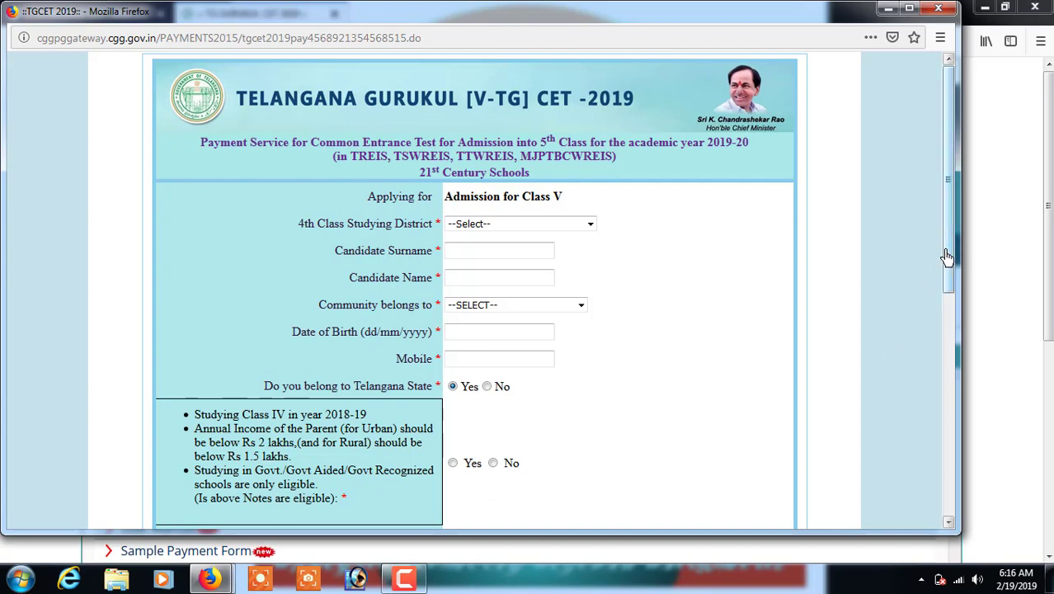
left_click_drag(953, 258, 954, 396)
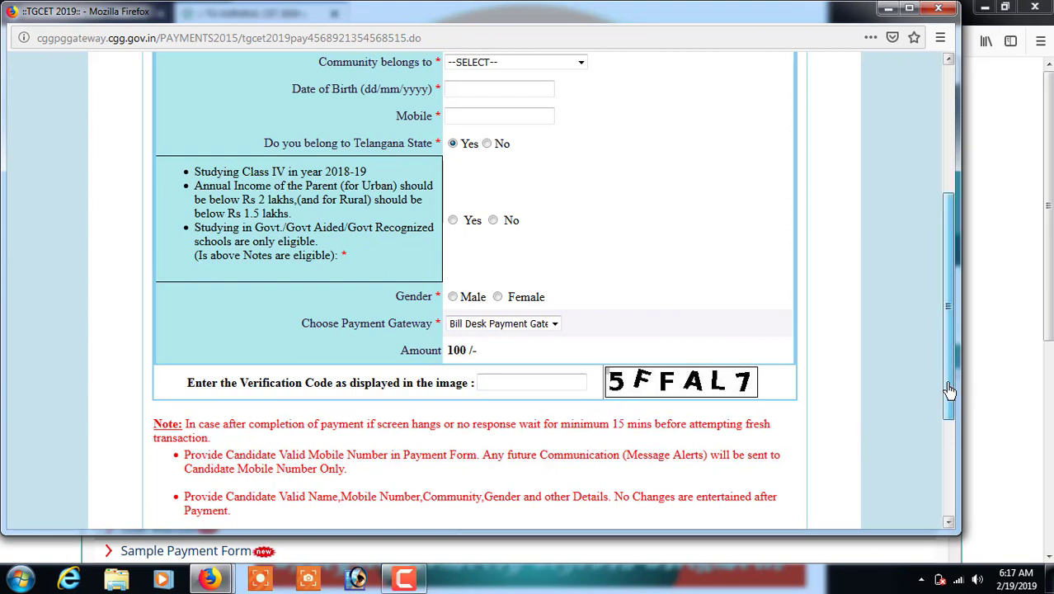
left_click_drag(950, 391, 950, 452)
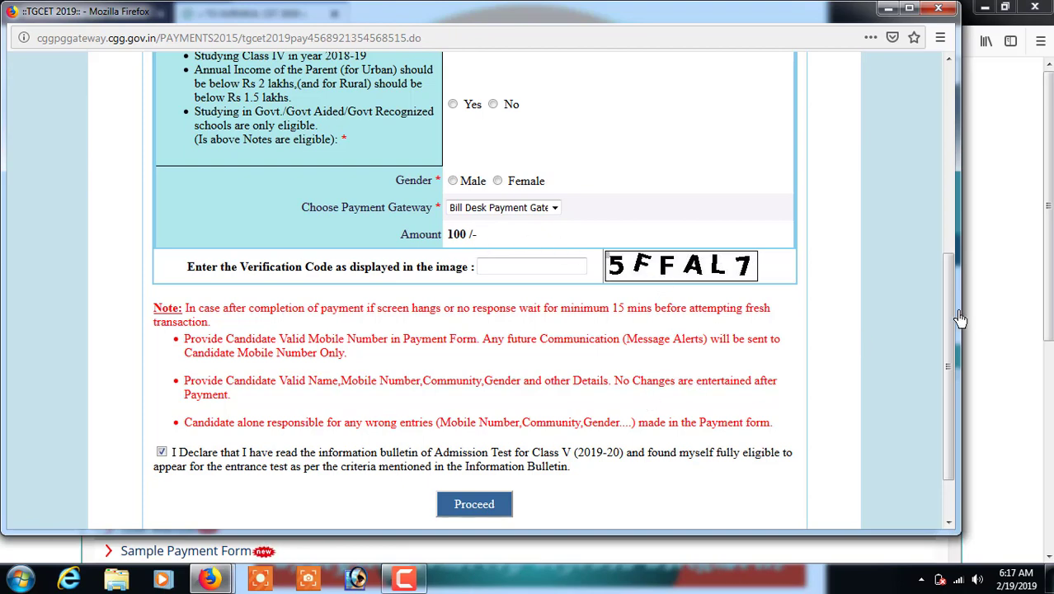
left_click_drag(953, 323, 946, 120)
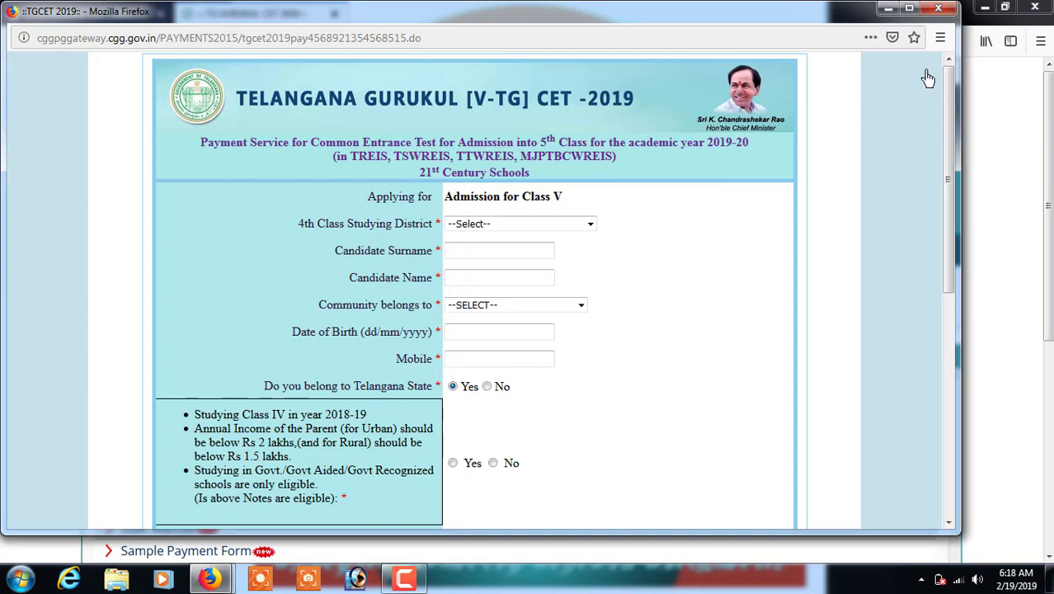
Close the payment form and open the Online Application form with Journal No and date fields.
left_click(938, 7)
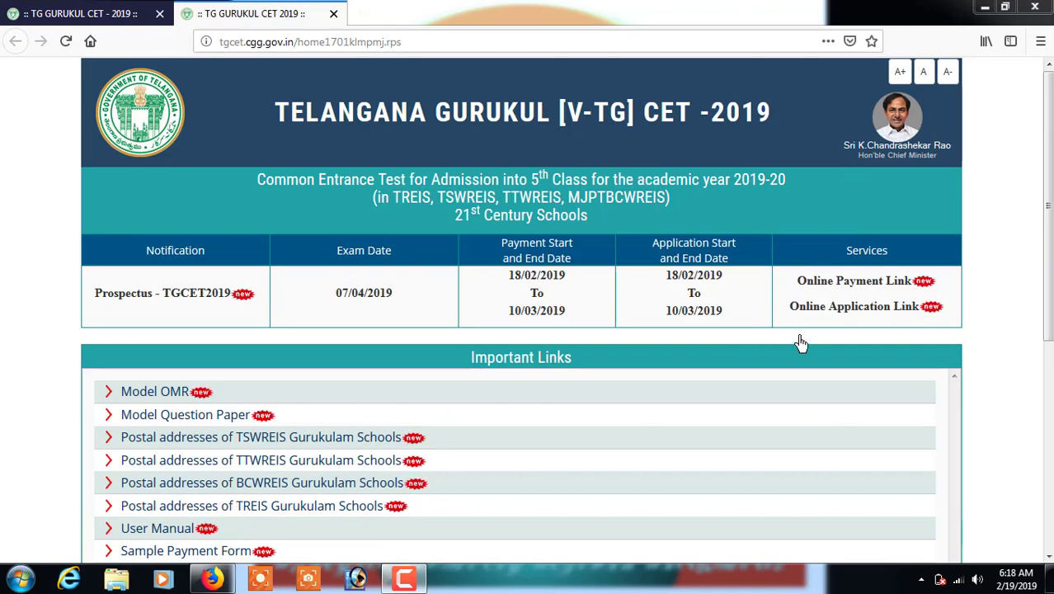
left_click(849, 308)
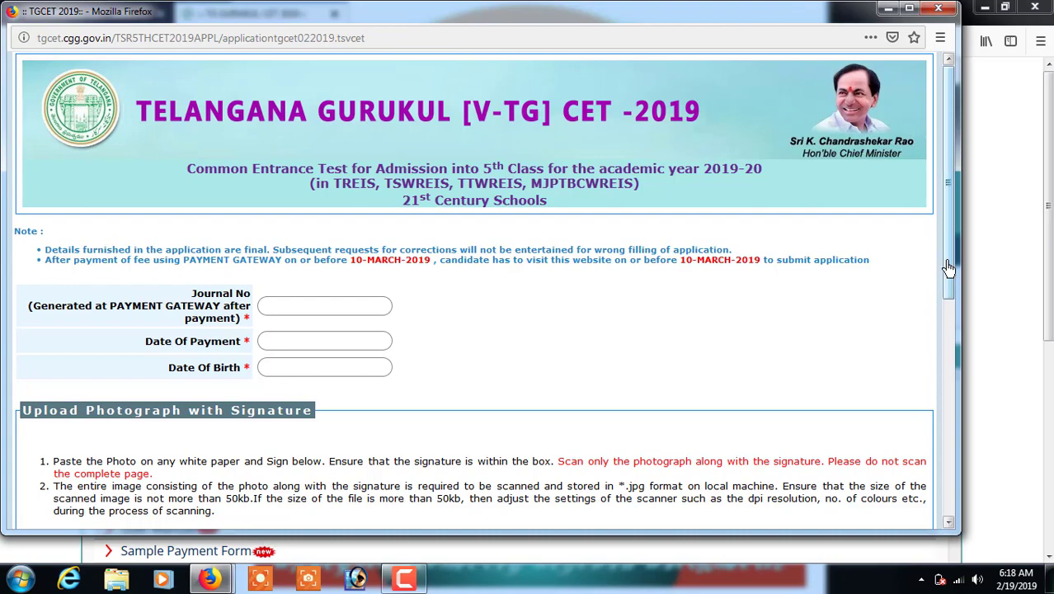
Scroll the application form down to the photo-with-signature upload and declaration section.
left_click_drag(948, 267, 952, 424)
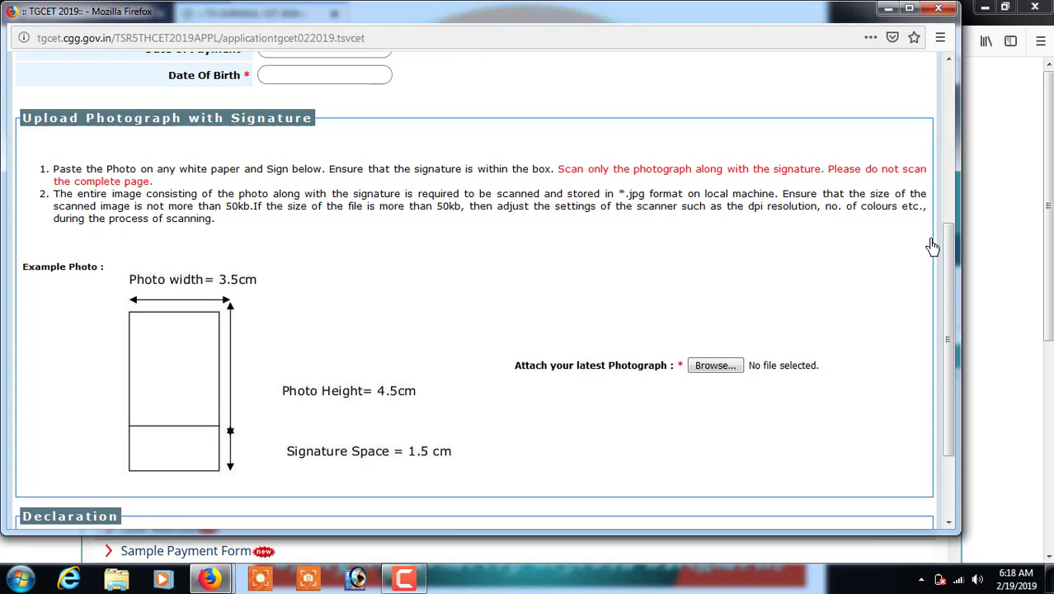
left_click_drag(950, 264, 955, 325)
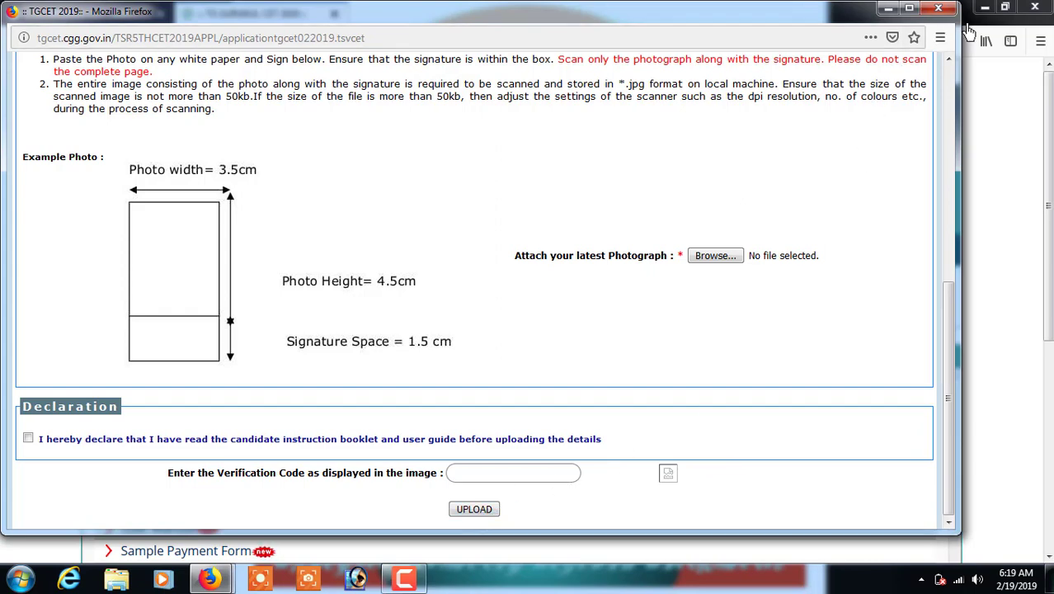
Close the application form and open the Sample Application Form PDF from Important Links.
left_click(939, 14)
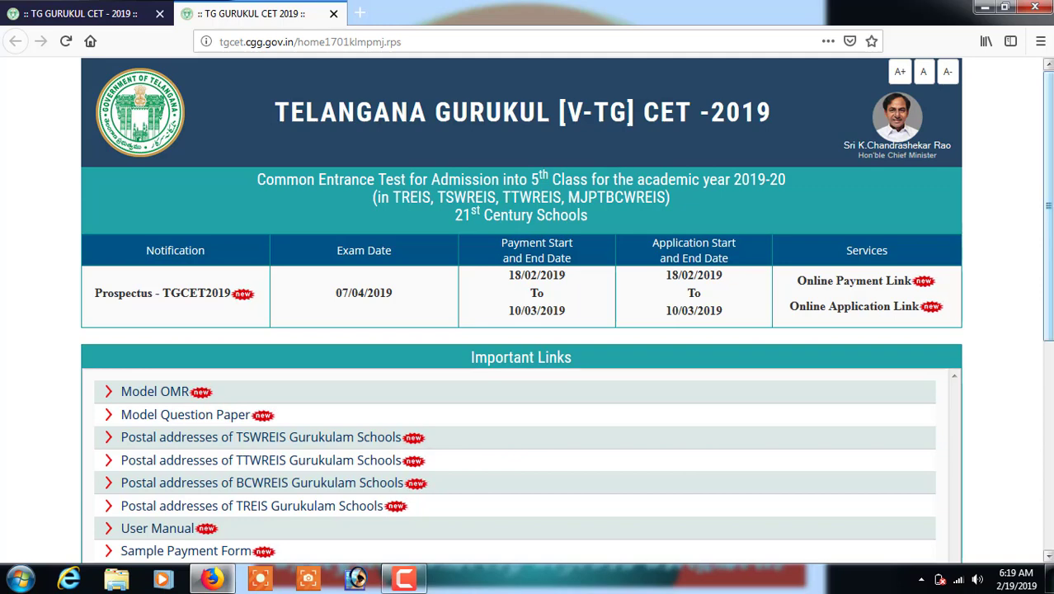
scroll(1038, 94, "down", 2)
scroll(528, 310, "down", 1)
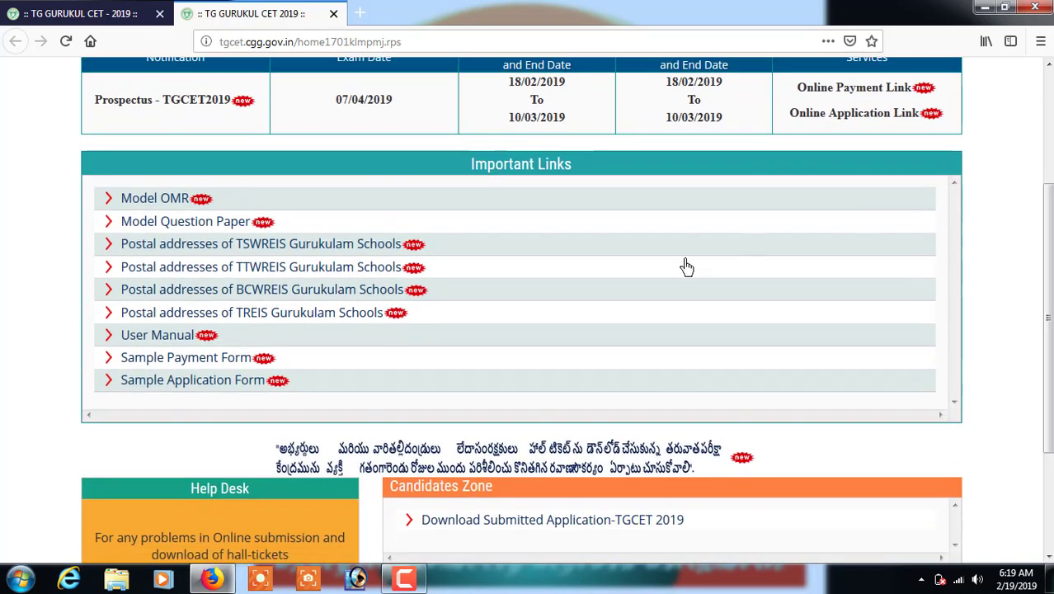
left_click(215, 388)
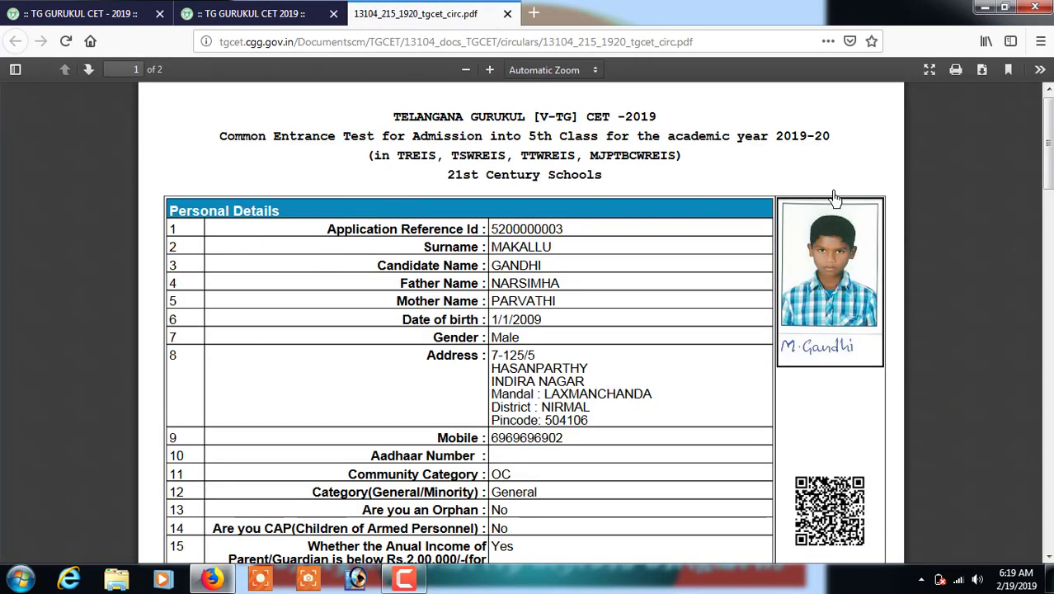
scroll(1049, 162, "down", 2)
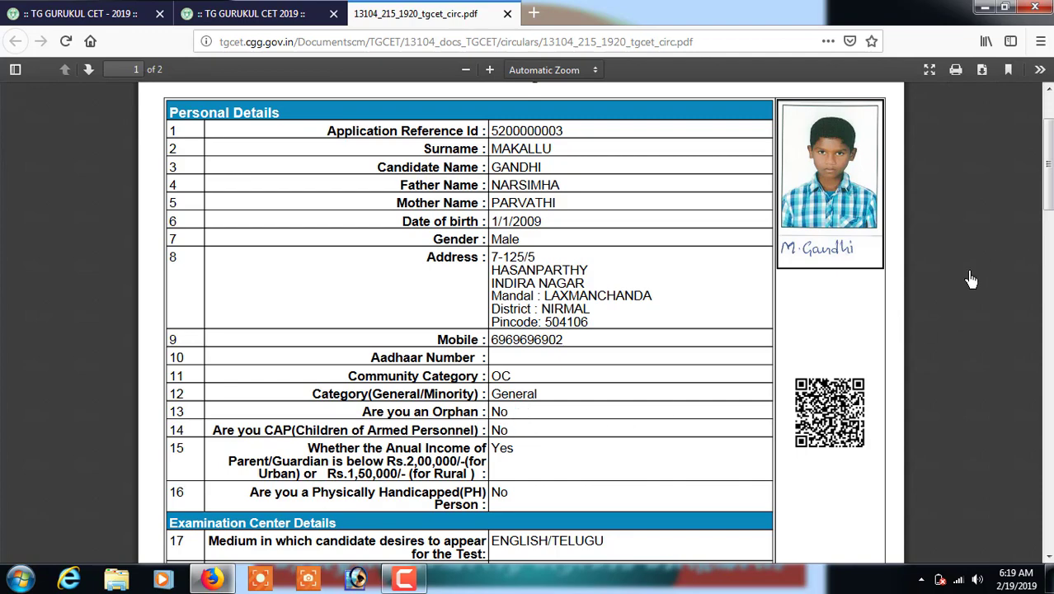
Scroll the PDF to education, 100/- payment and school preferences, dismissing the colour-scheme prompt.
scroll(971, 280, "down", 5)
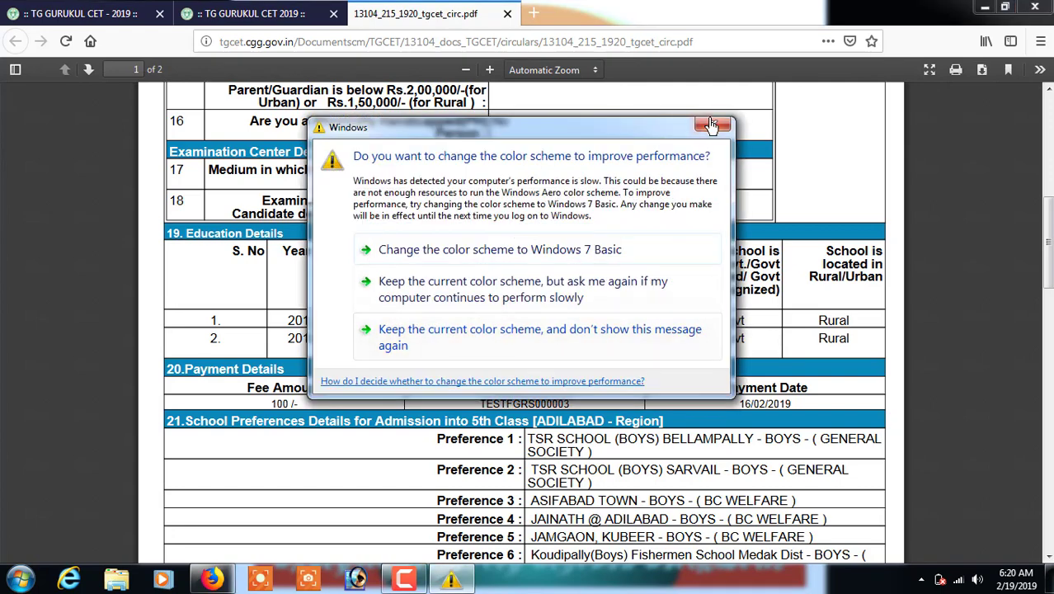
left_click(712, 124)
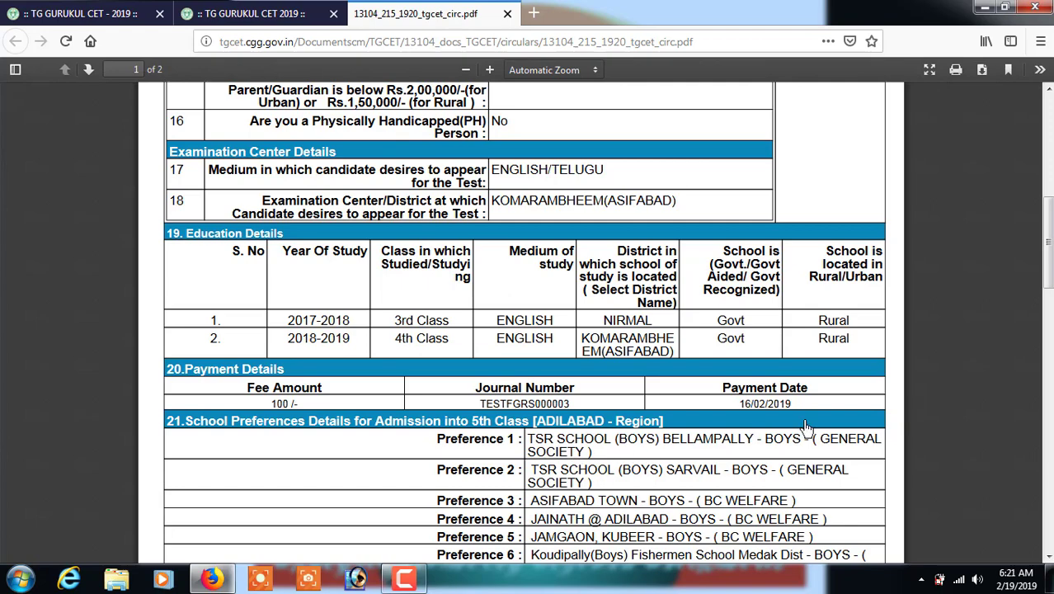
Scroll the PDF to page 2, showing Preferences 13–21 and the declaration dated 16-02-2019.
left_click_drag(1049, 248, 1049, 304)
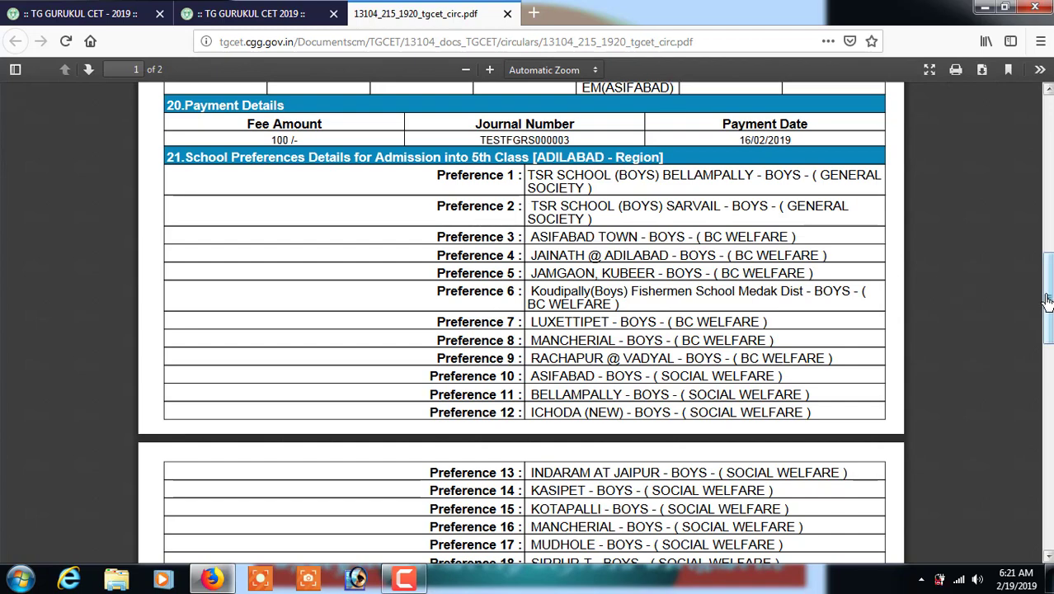
left_click_drag(1047, 297, 1048, 302)
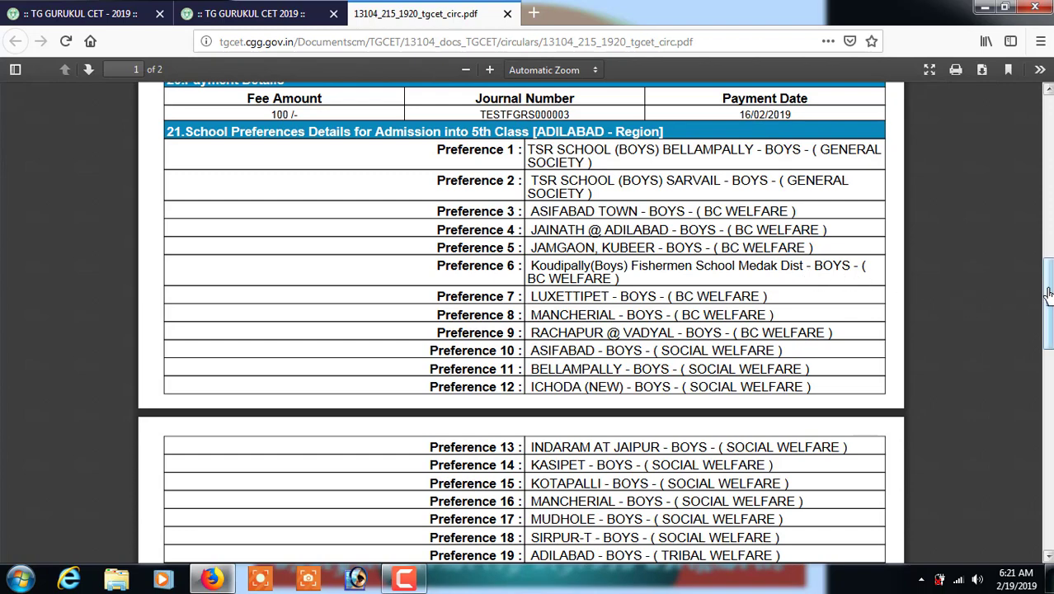
left_click_drag(1048, 293, 1046, 338)
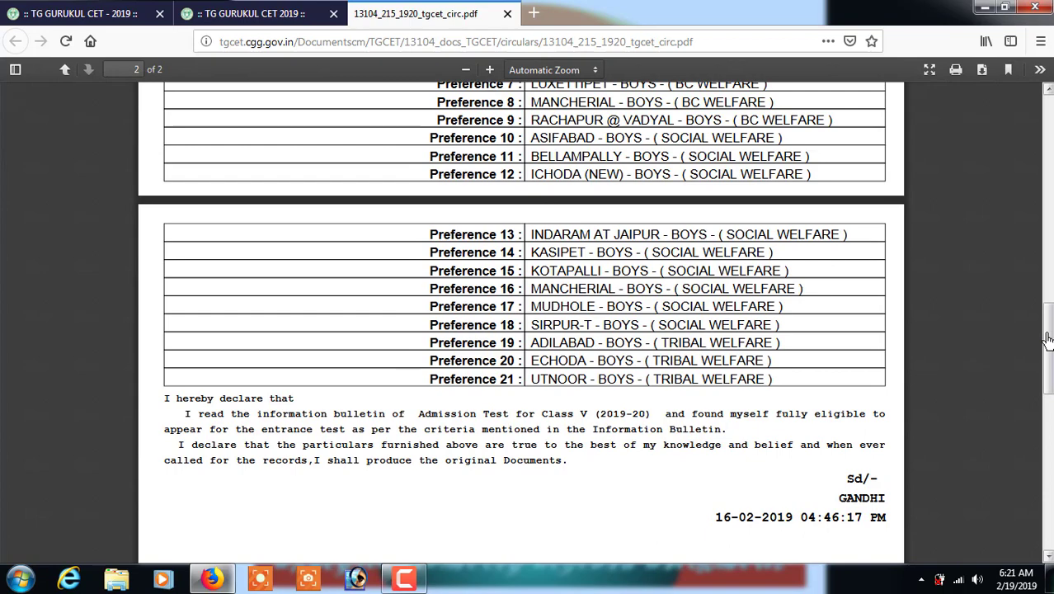
Scroll the sample PDF back up to the Personal Details at the top of page 1.
mouse_move(1047, 338)
left_mouse_down()
mouse_move(1049, 466)
mouse_move(1041, 305)
left_mouse_up()
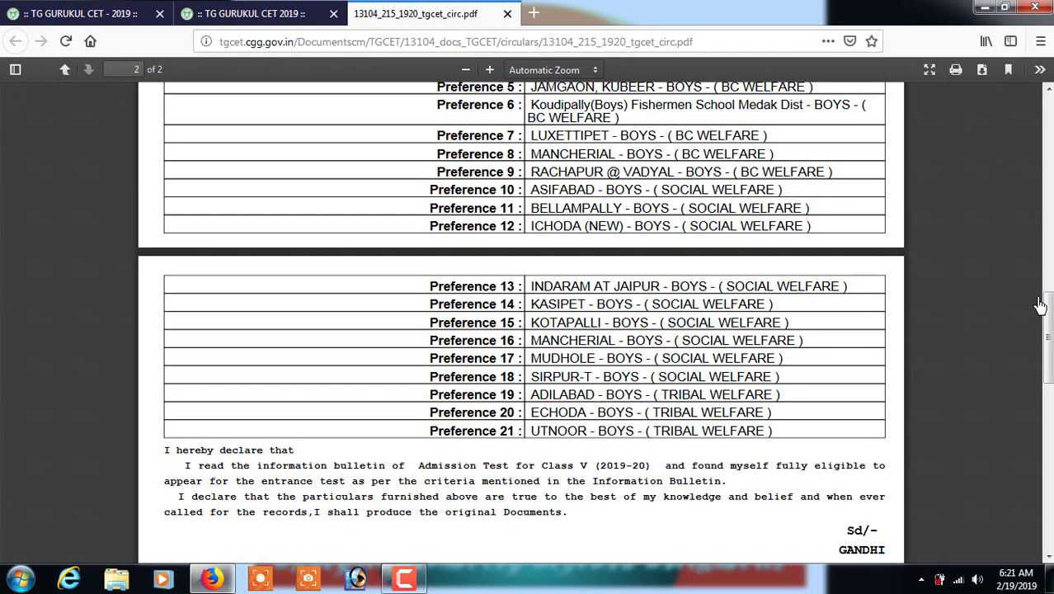
left_click(1048, 256)
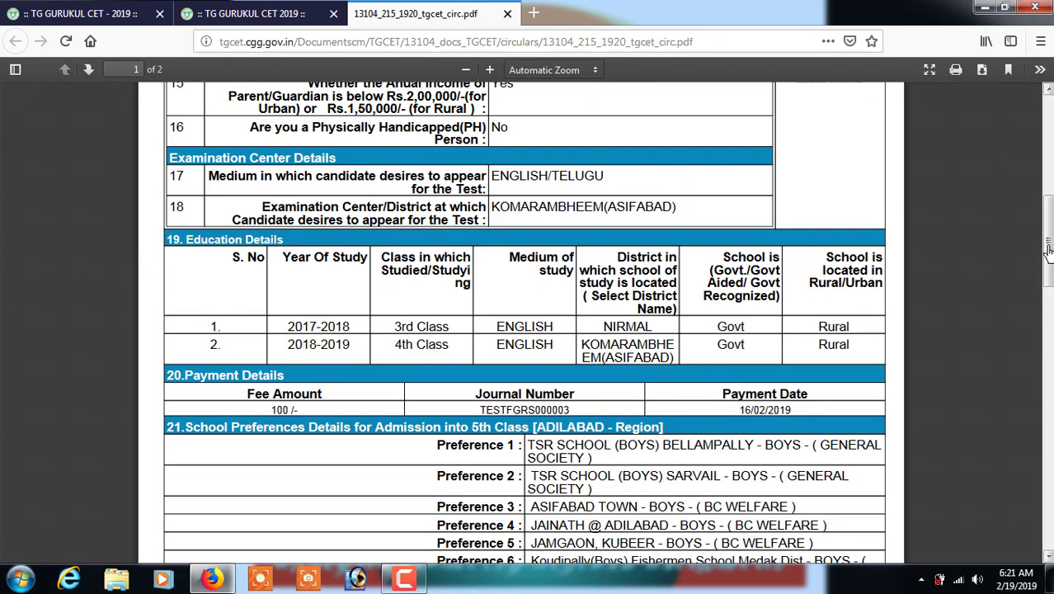
left_click_drag(1048, 252, 1047, 148)
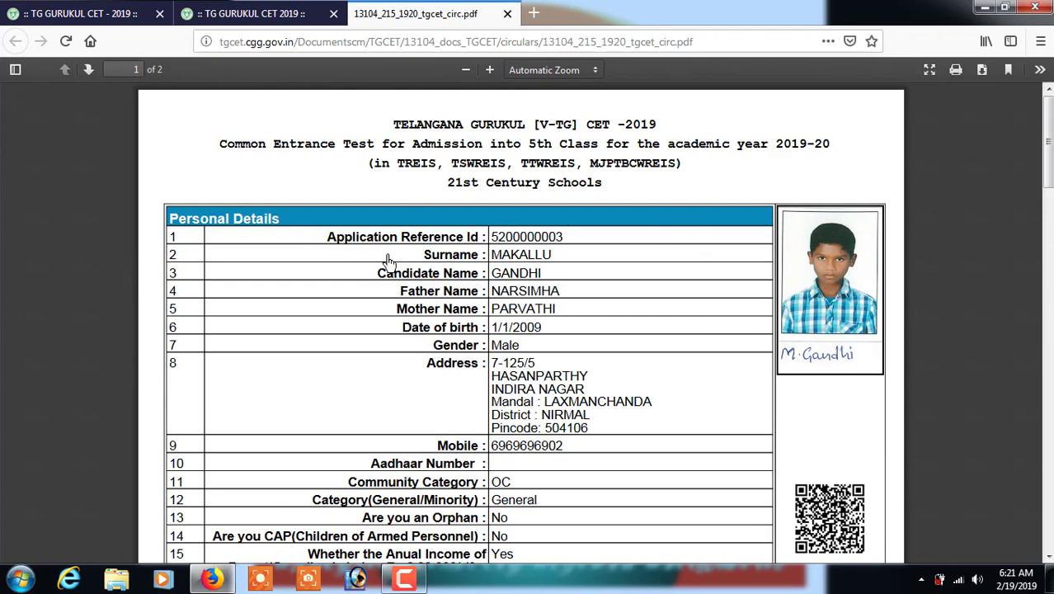